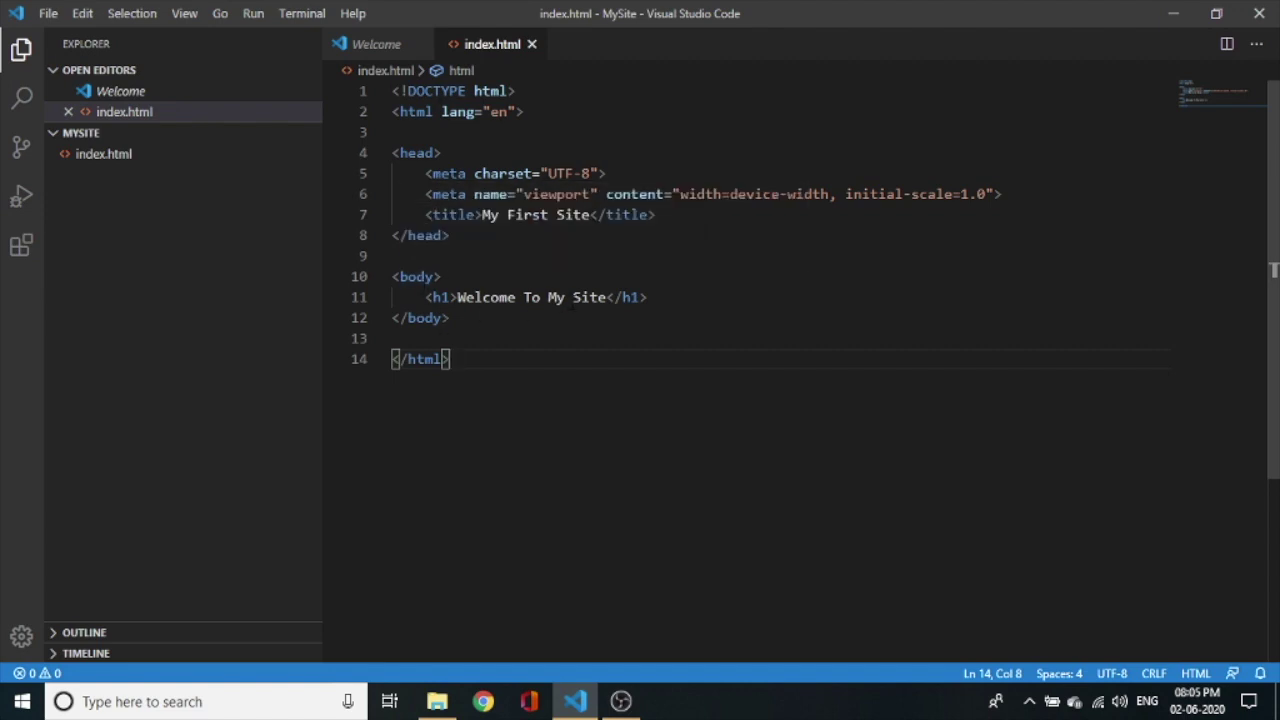
# Open the MySite folder on New Volume (D:) in File Explorer, then launch Google Chrome.
pyautogui.click(437, 698)
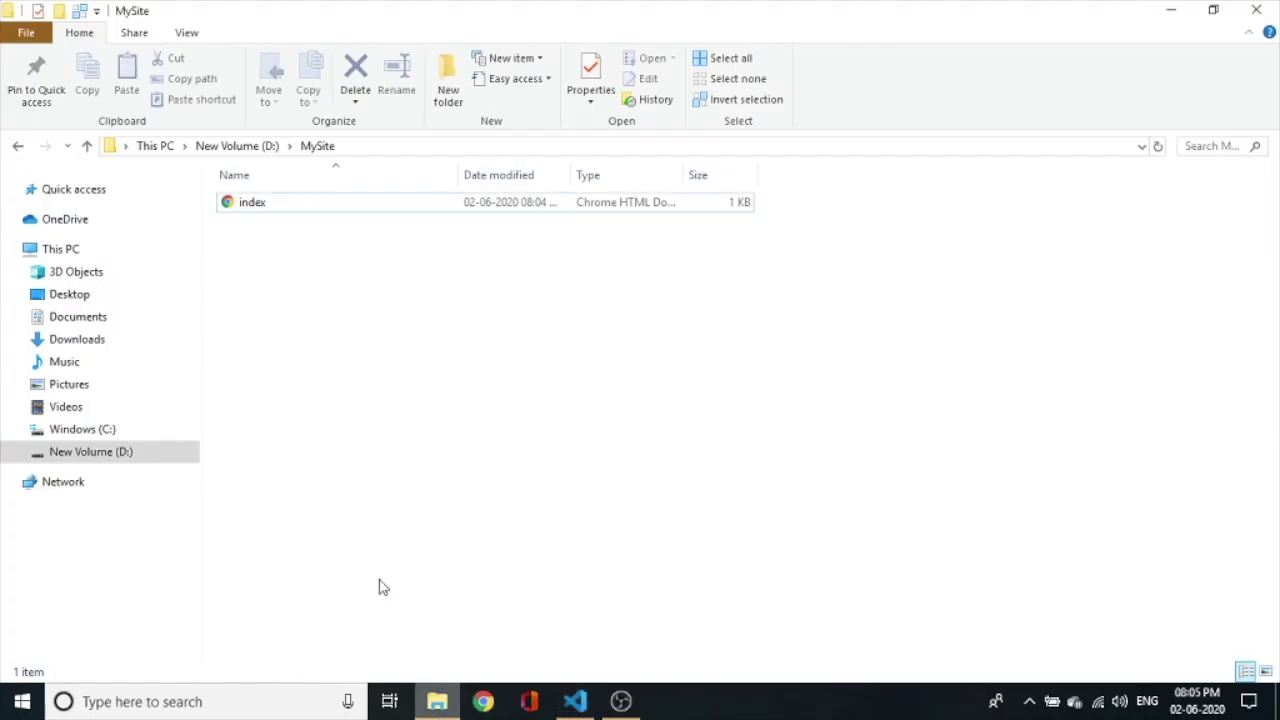
pyautogui.click(245, 148)
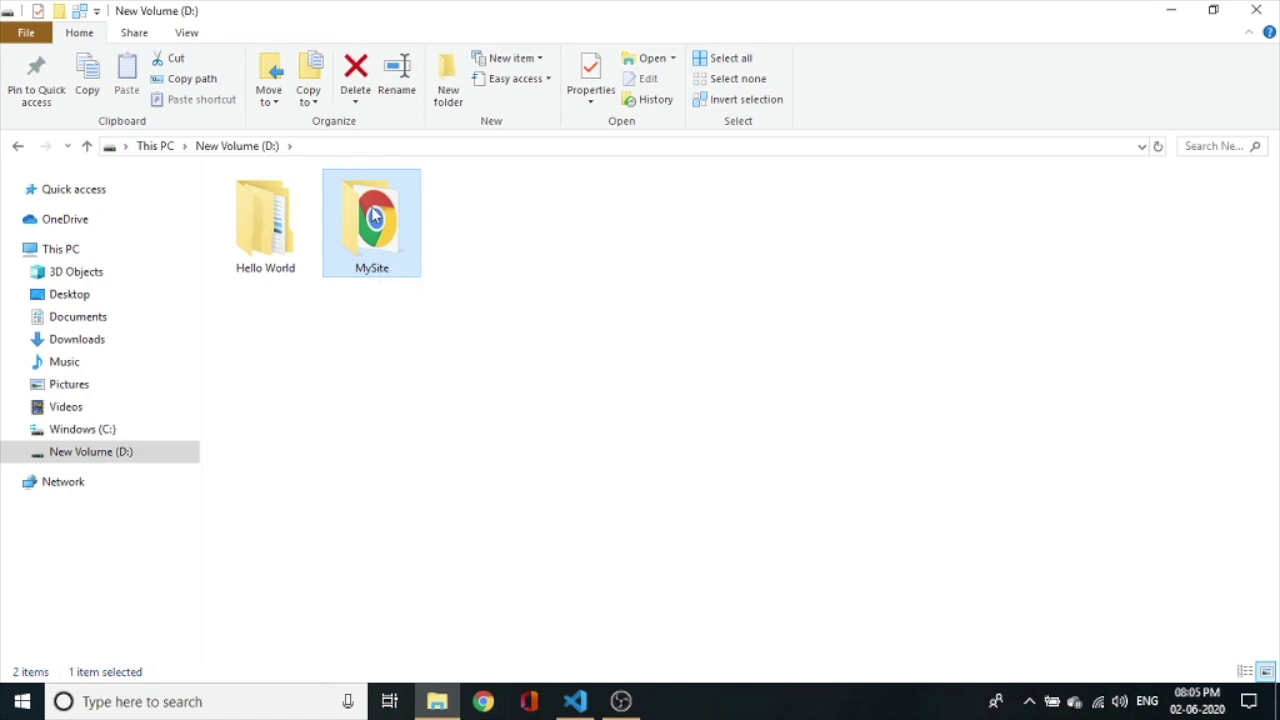
pyautogui.doubleClick(372, 216)
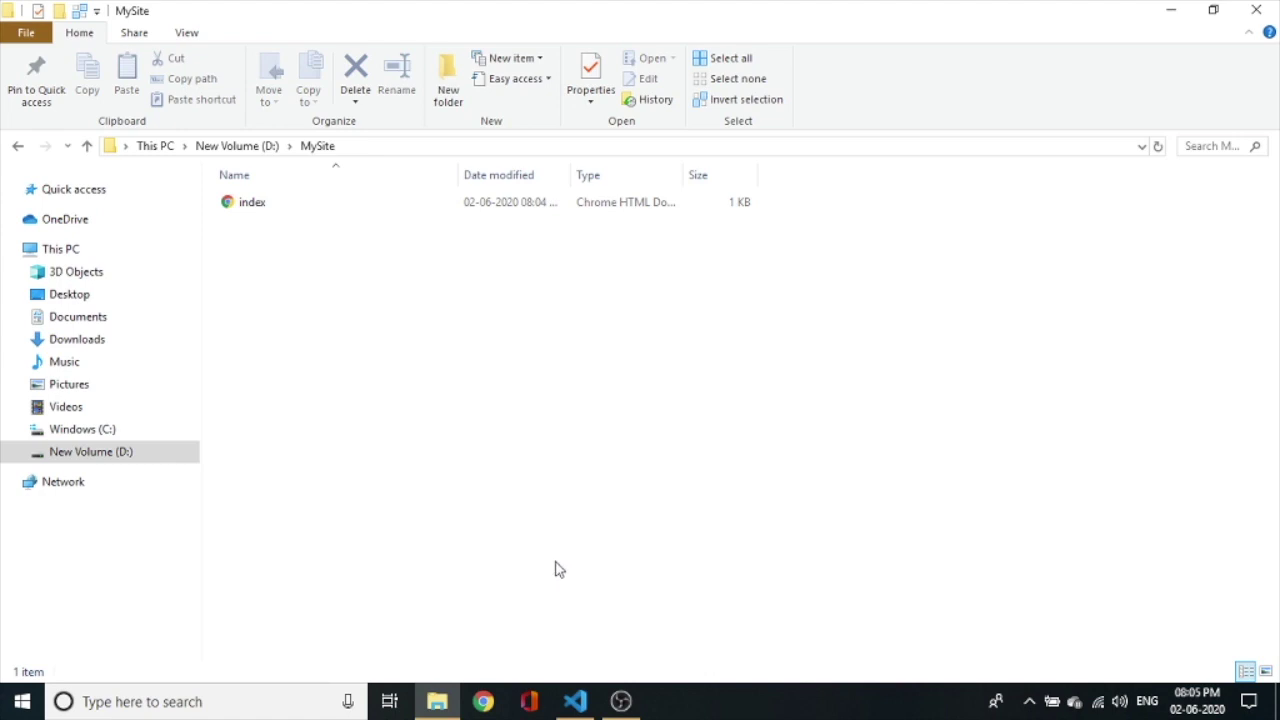
pyautogui.click(485, 700)
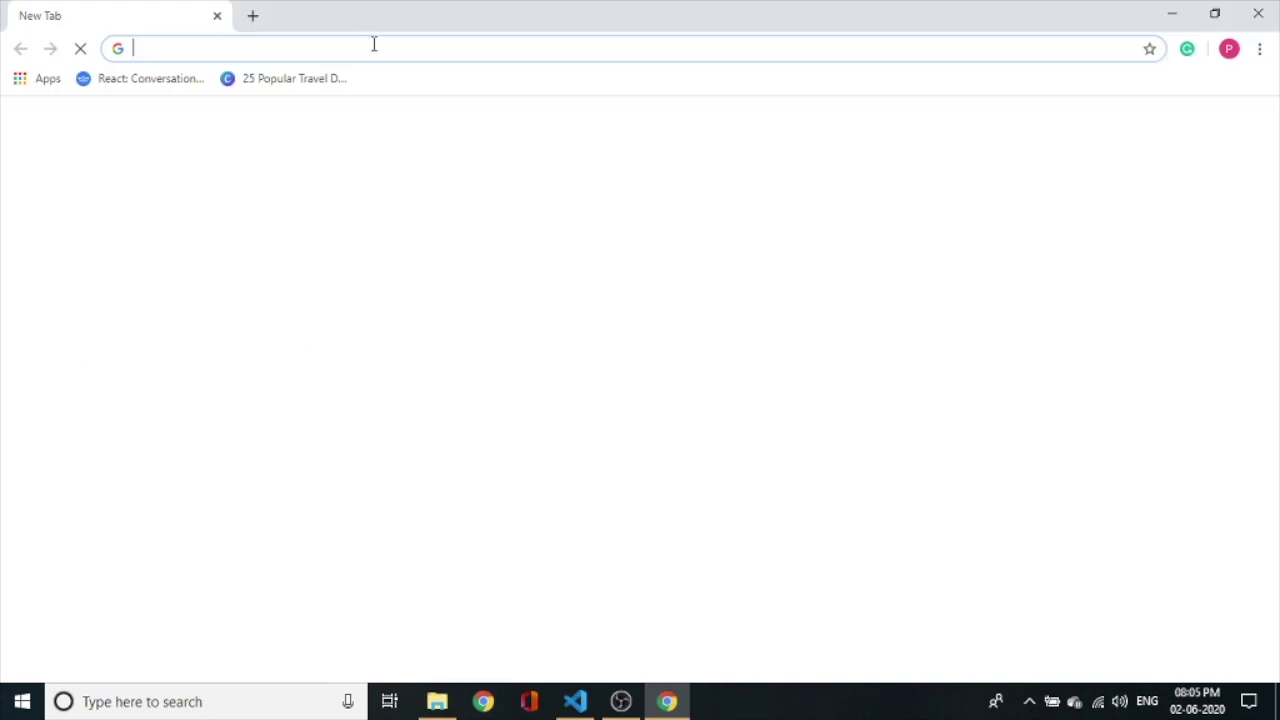
# Load netlify.com and go to its Sign up page.
pyautogui.write('netlify.com')
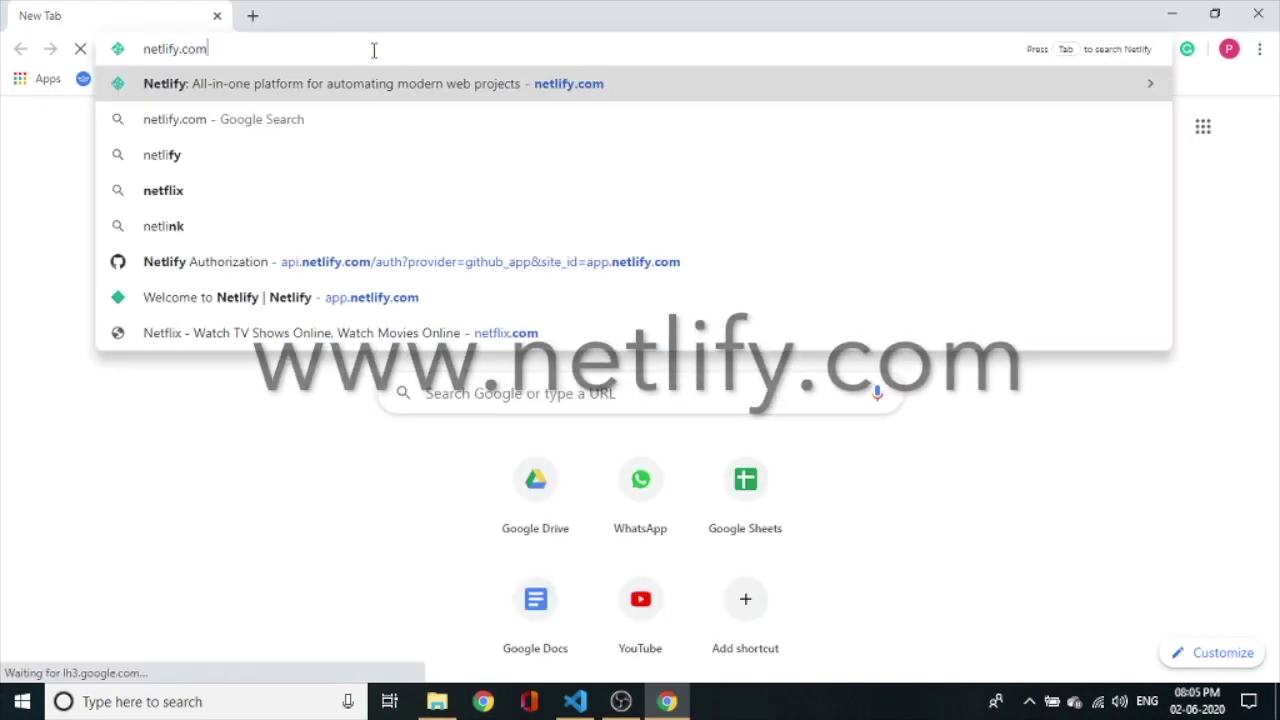
pyautogui.press('Return')
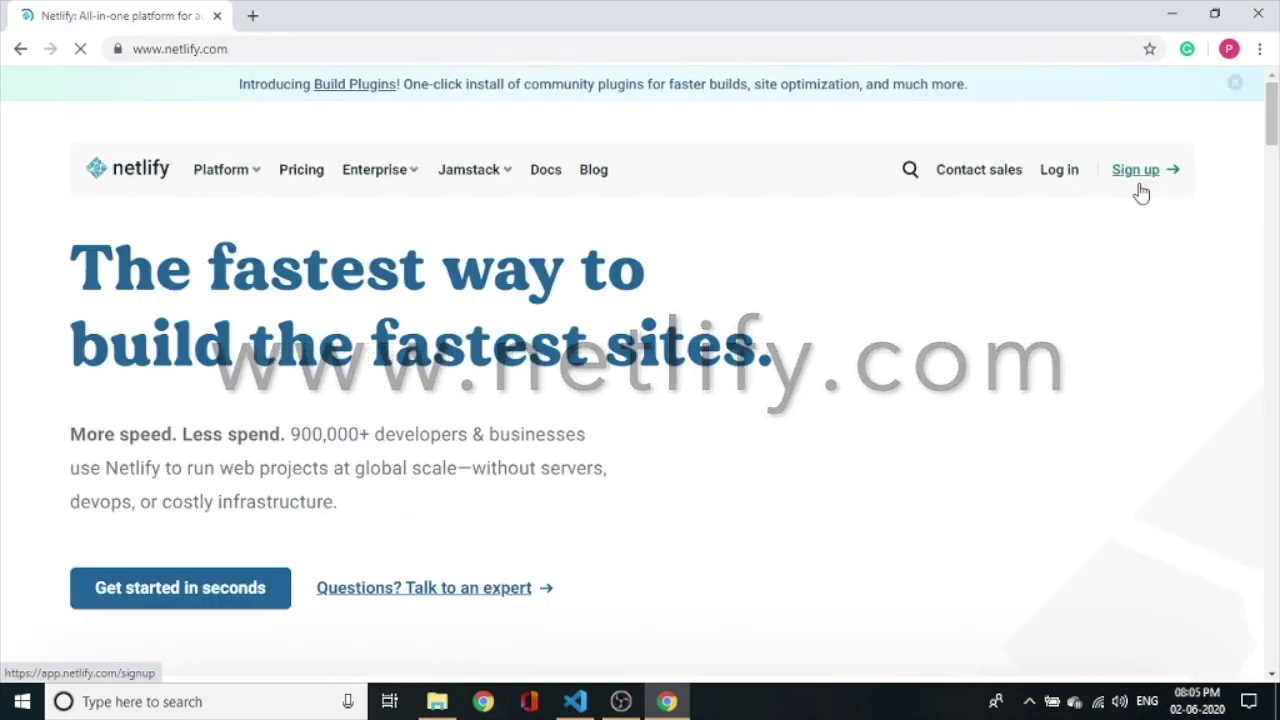
pyautogui.click(1146, 186)
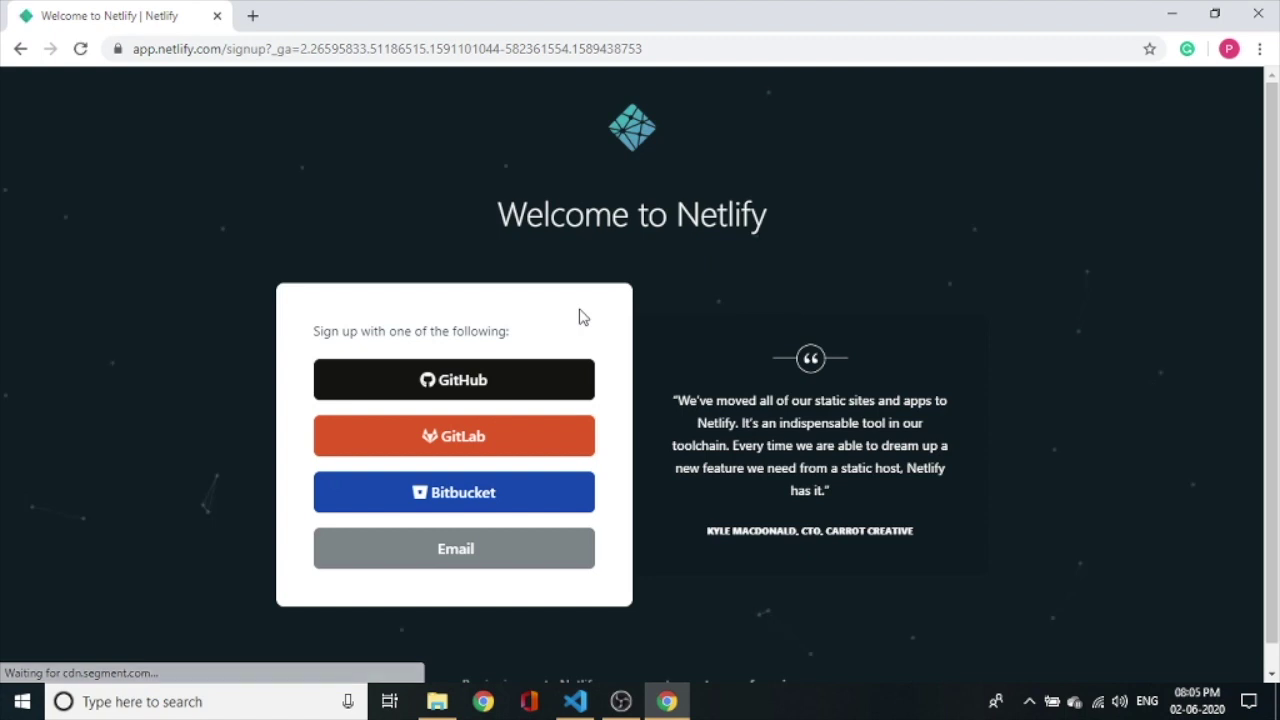
# Sign up for Netlify with an e-mail address and password, then open a new tab.
pyautogui.click(518, 572)
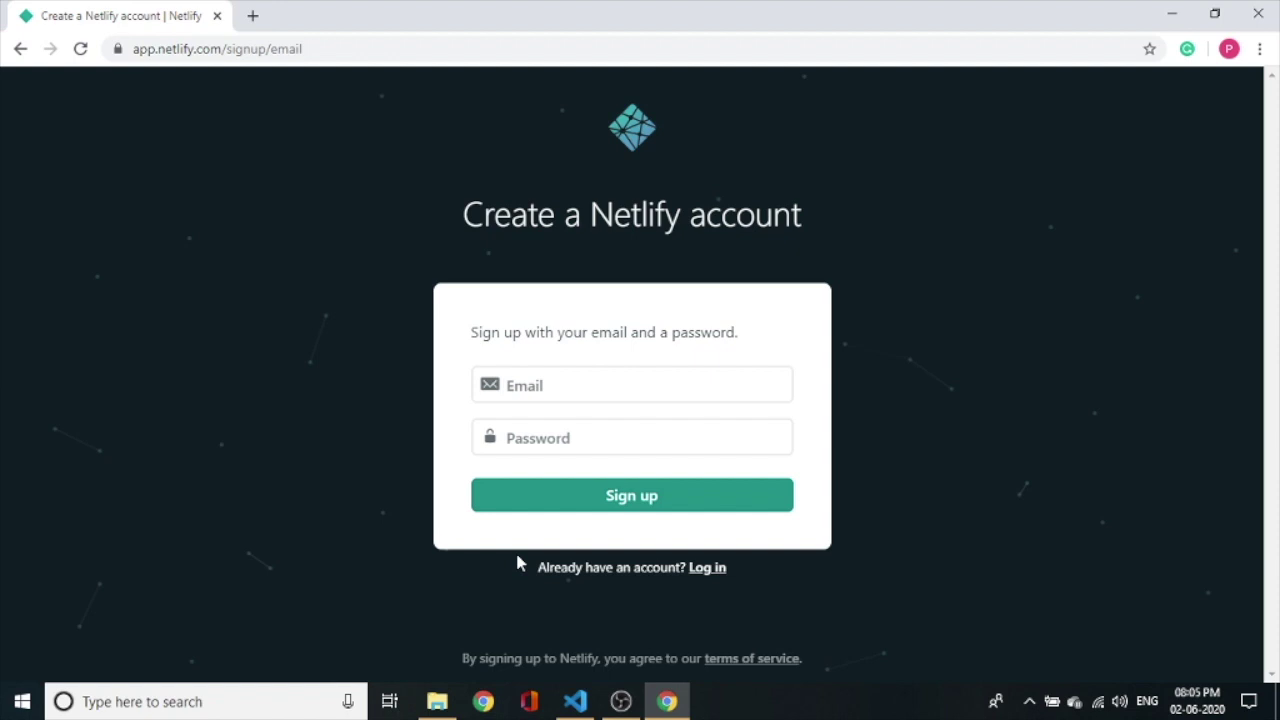
pyautogui.click(600, 385)
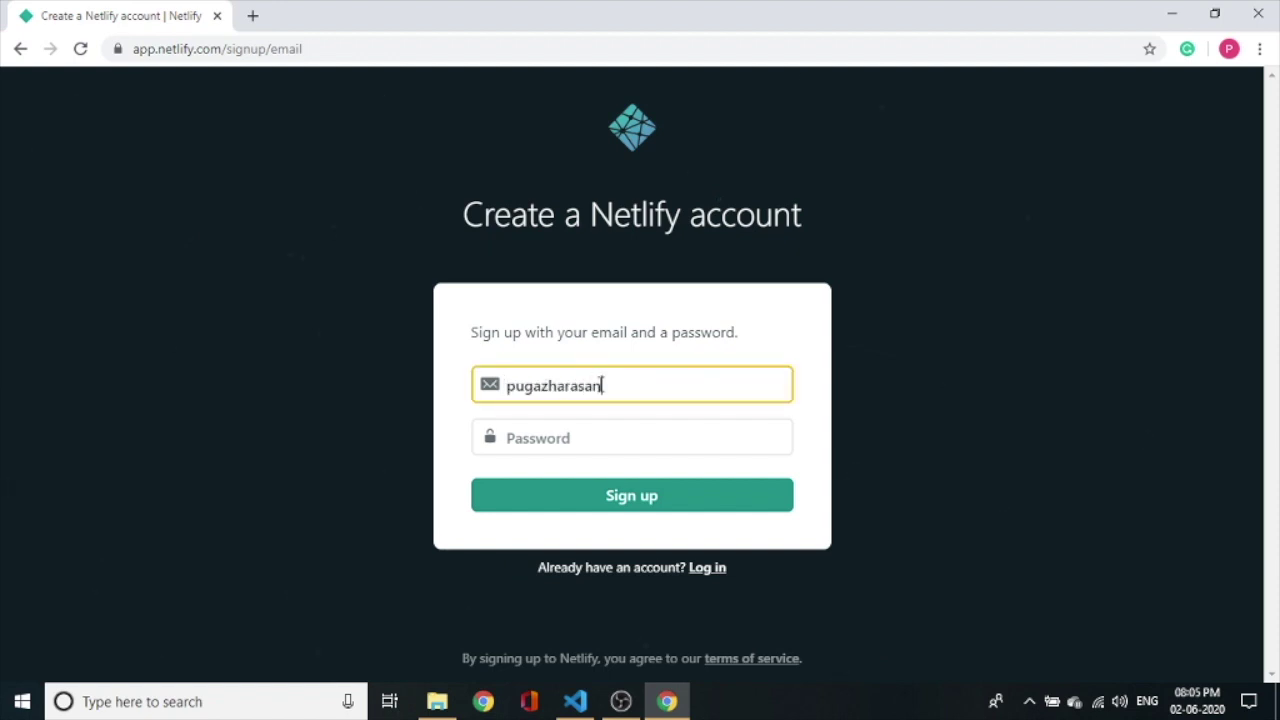
pyautogui.press('Tab')
pyautogui.write('••••••••••••')
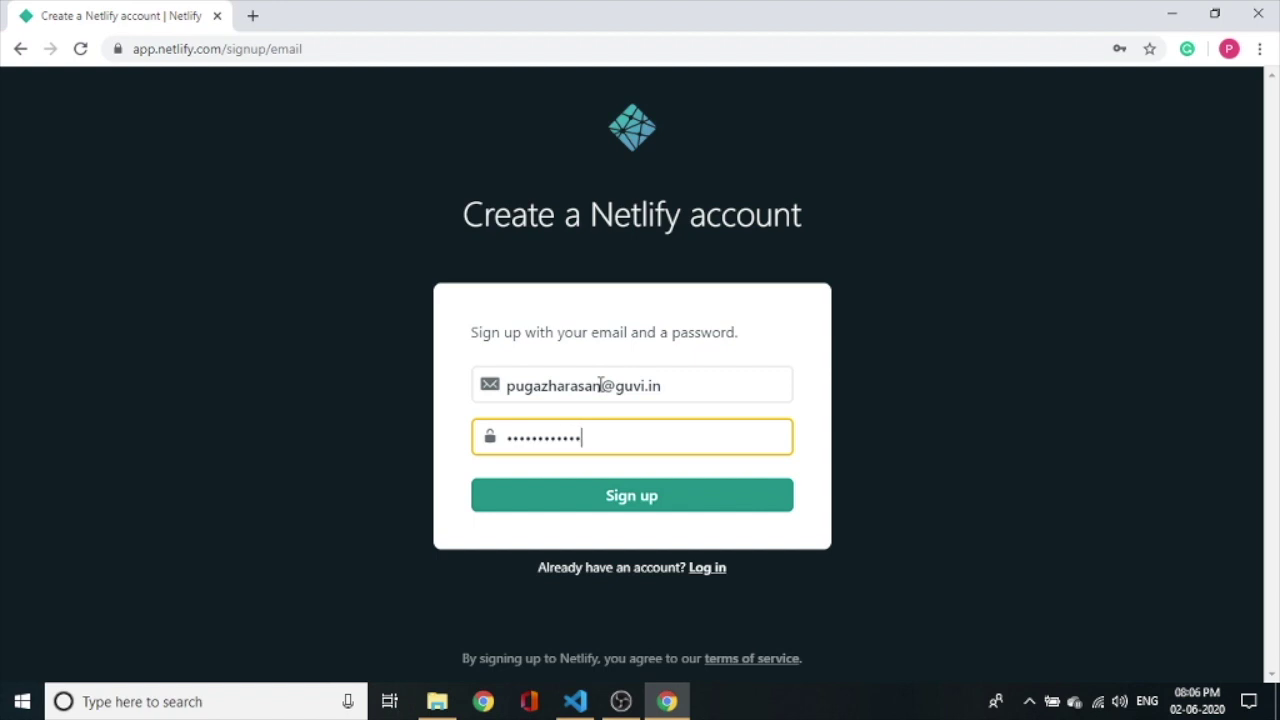
pyautogui.click(688, 507)
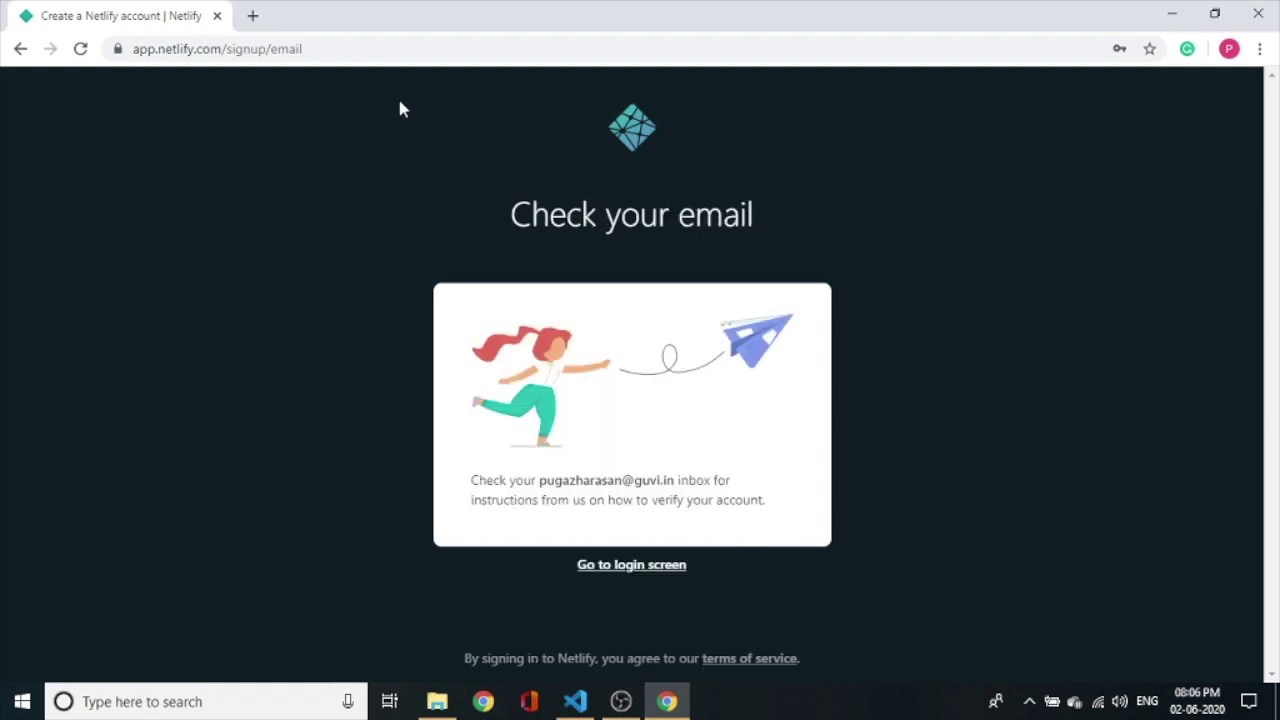
pyautogui.click(258, 17)
# In Gmail's Updates category, open the Netlify welcome e-mail and verify the address.
pyautogui.click(298, 46)
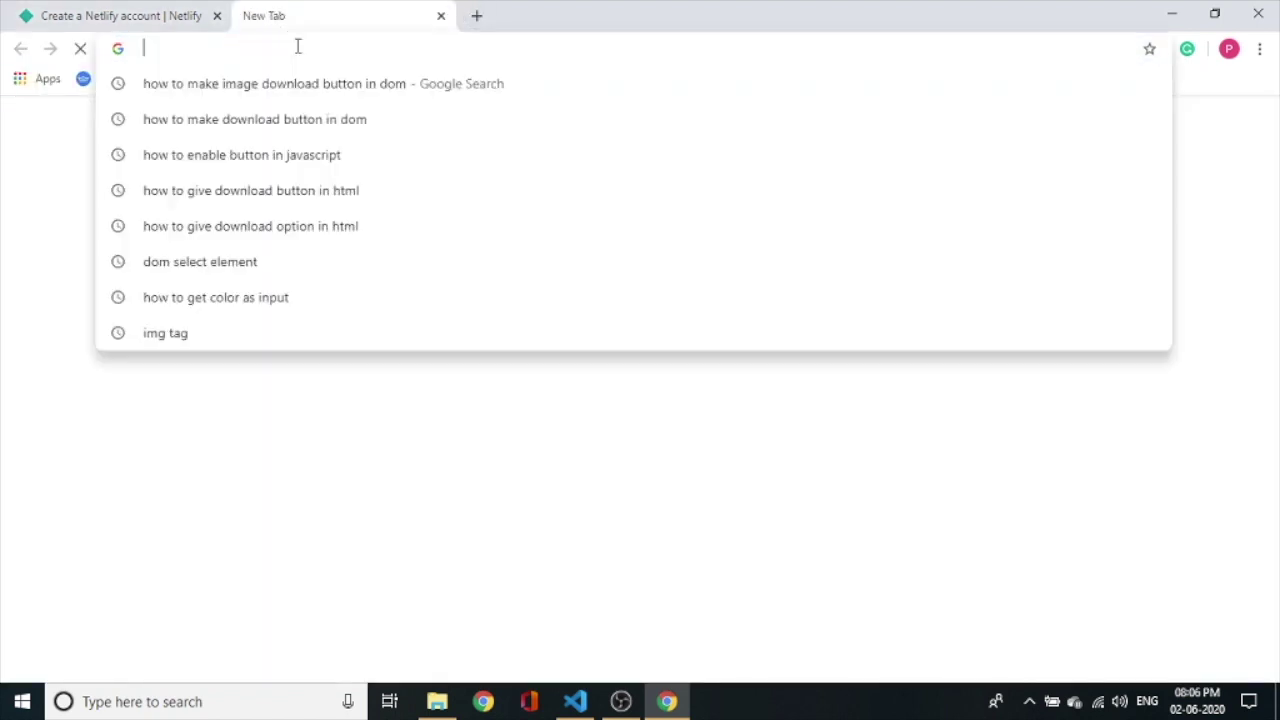
pyautogui.write('gmail.com')
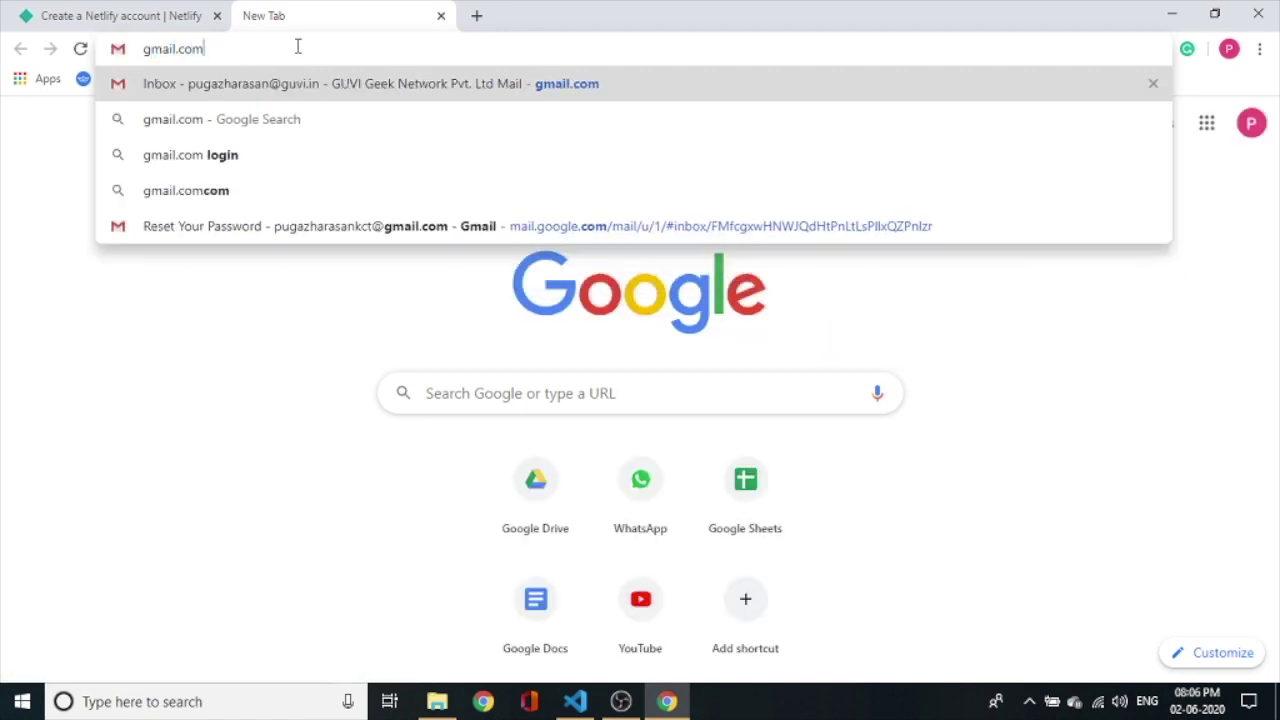
pyautogui.press('Return')
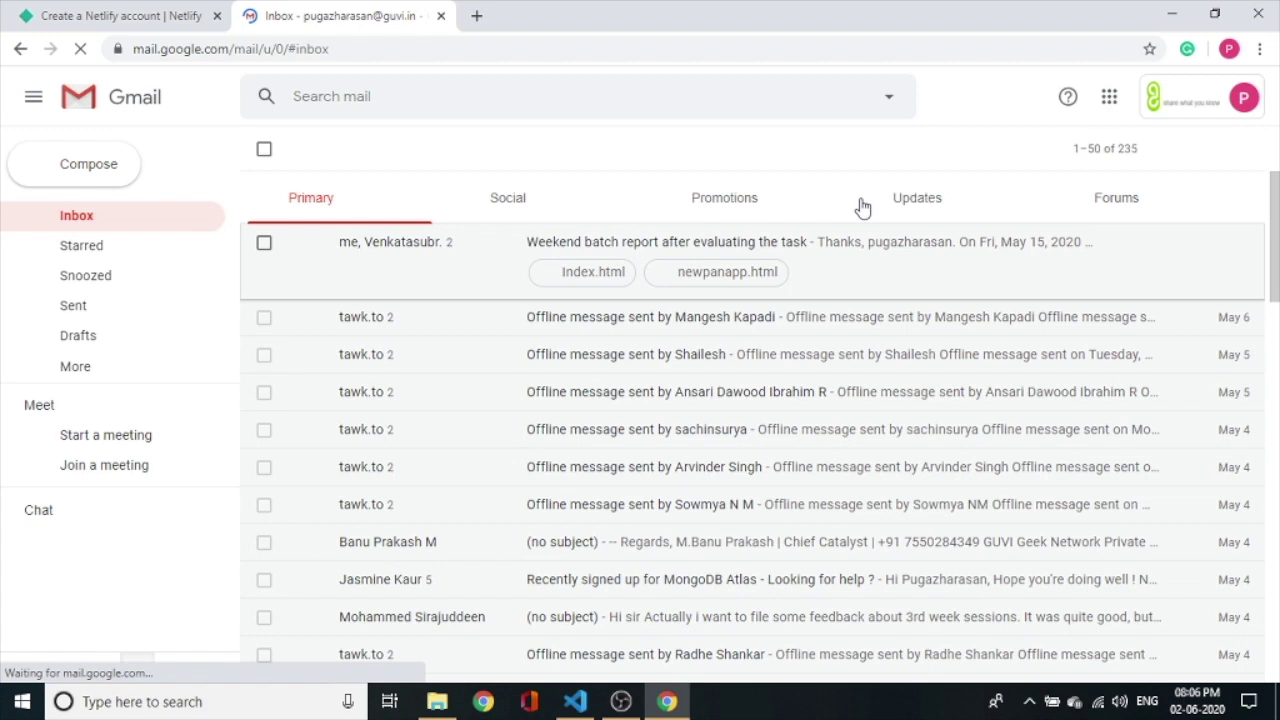
pyautogui.click(903, 198)
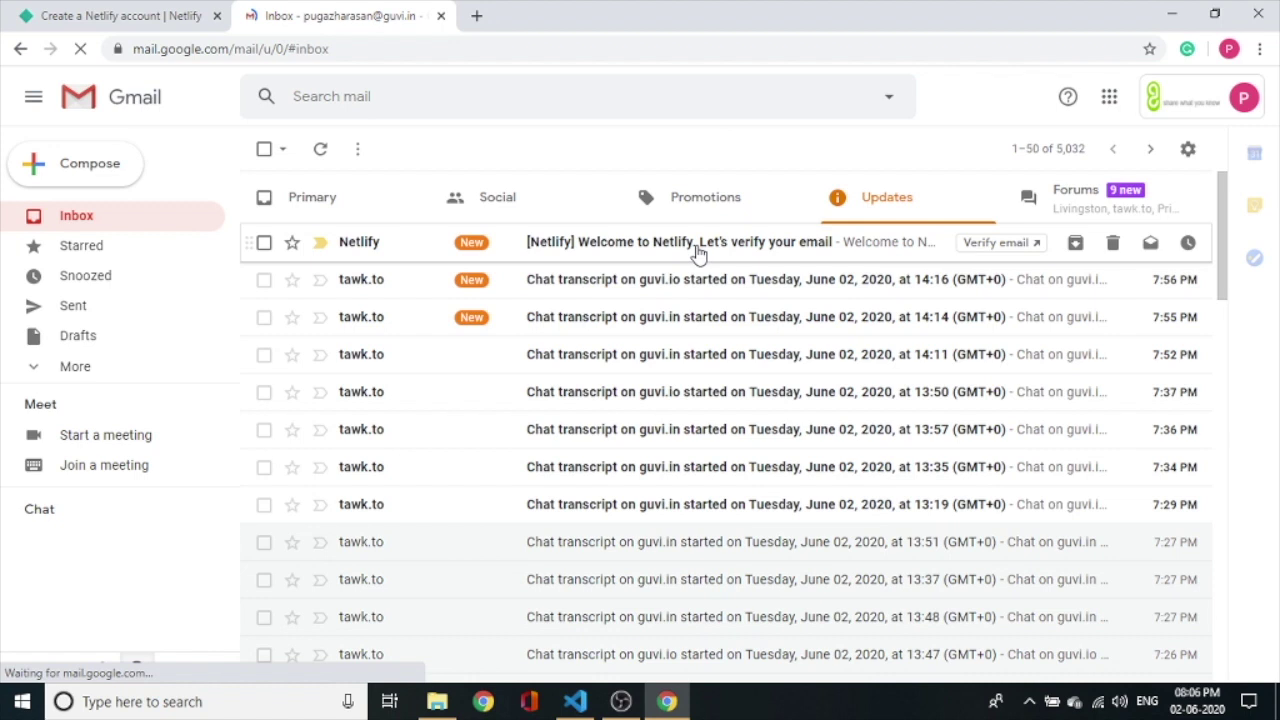
pyautogui.click(698, 250)
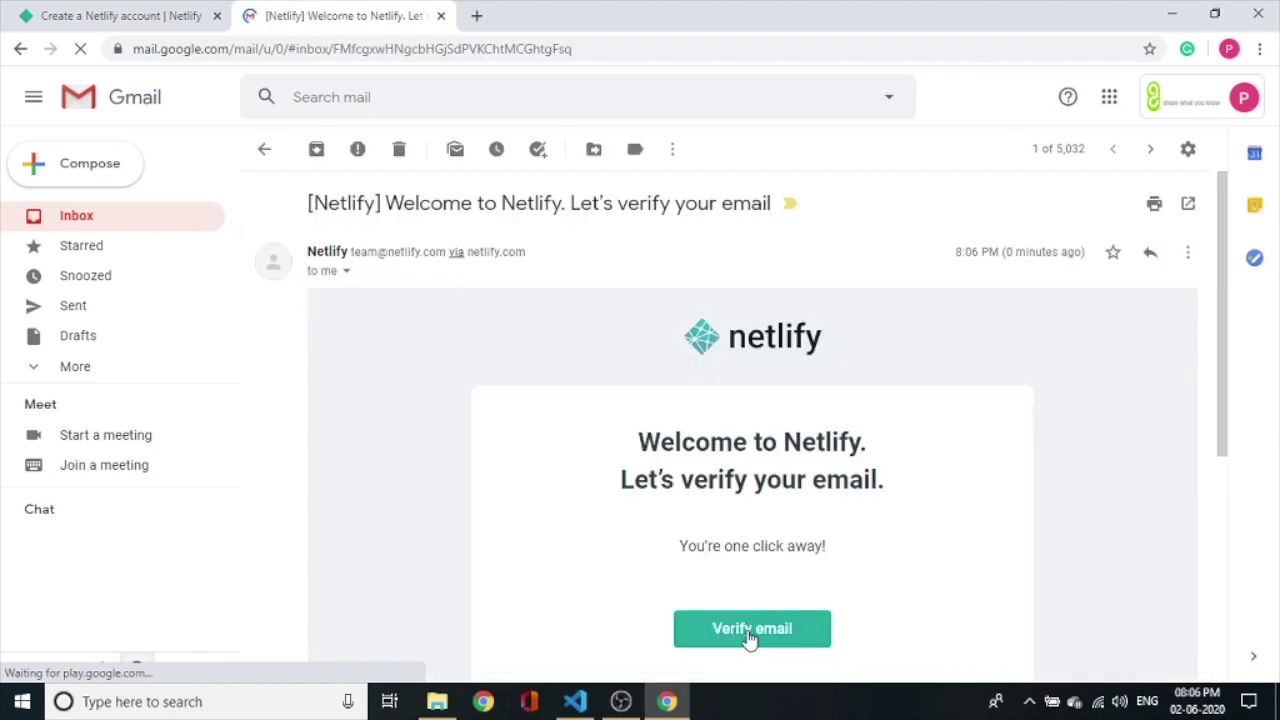
pyautogui.click(749, 629)
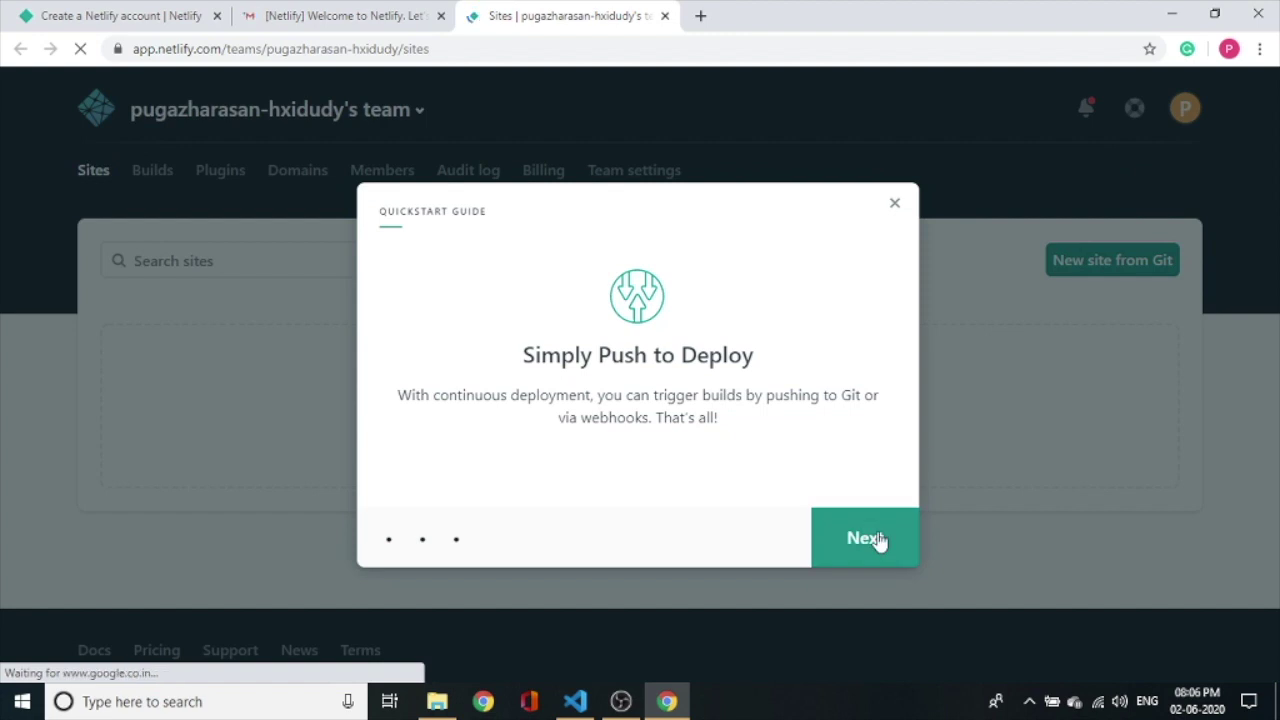
# Dismiss Netlify's Quickstart Guide and show drive D with the MySite folder in File Explorer.
pyautogui.click(870, 538)
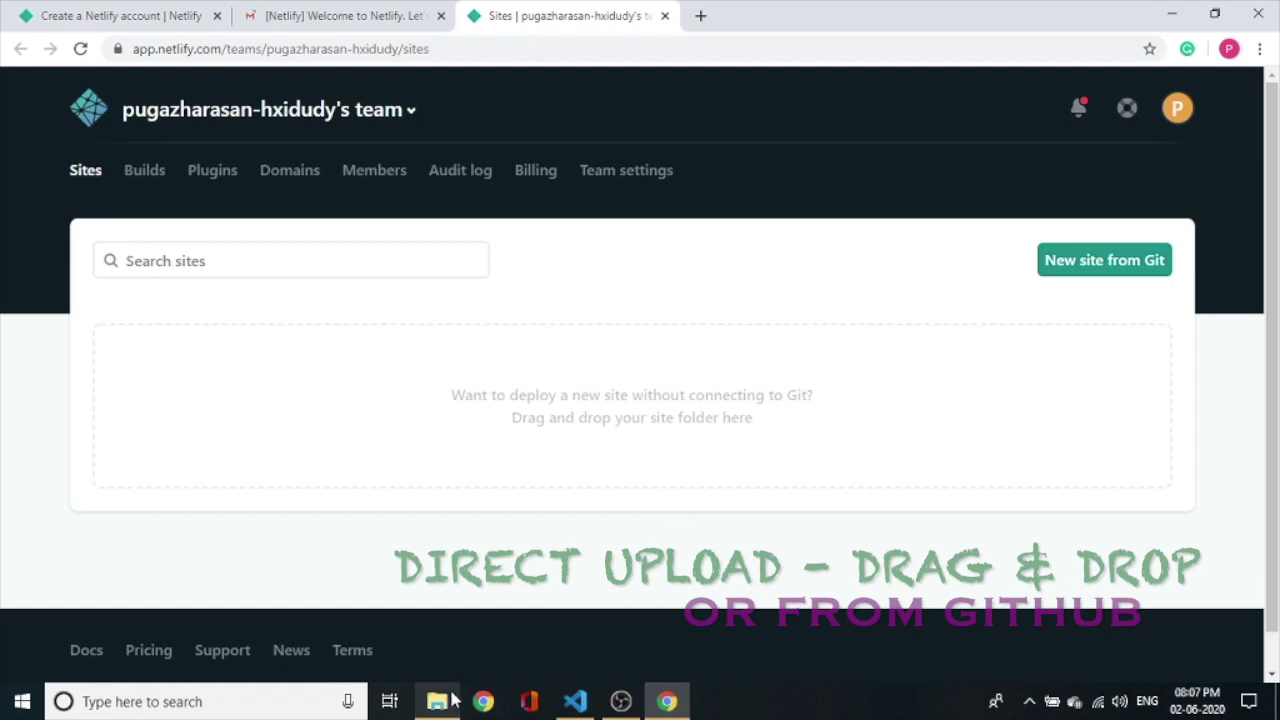
pyautogui.click(452, 701)
pyautogui.click(240, 147)
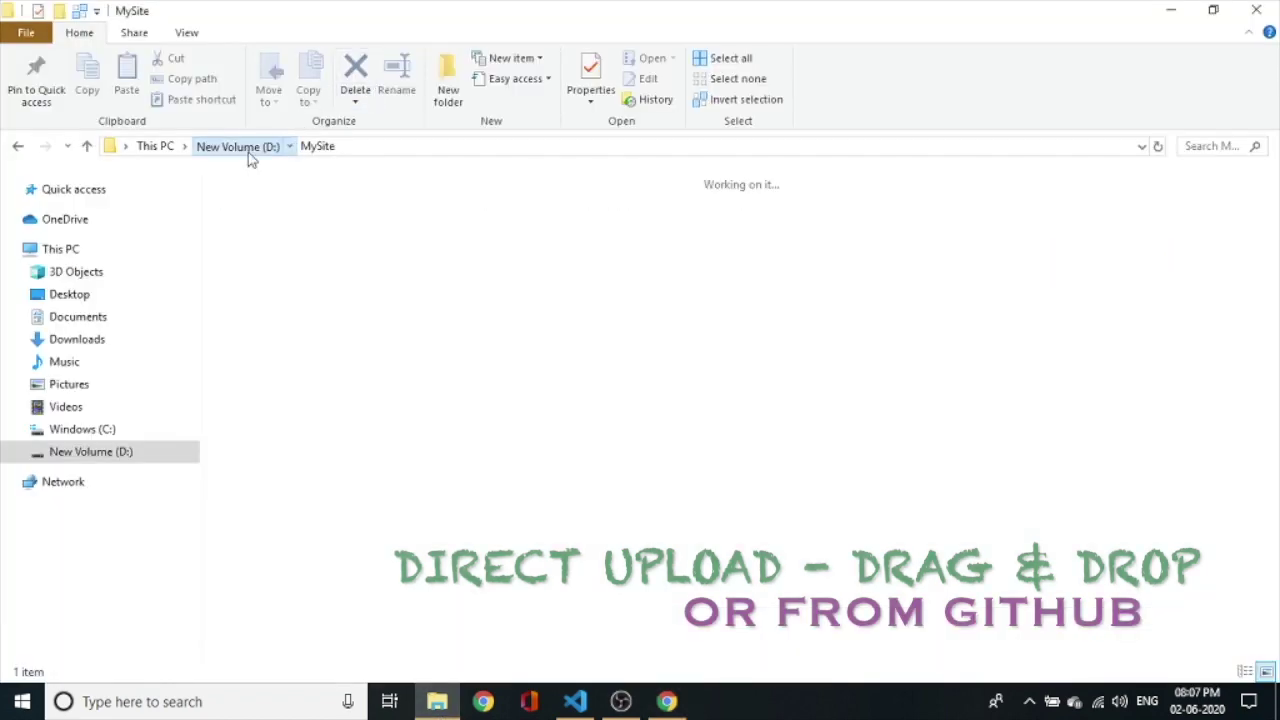
# Check MySite's index file, then drag the MySite folder onto Netlify's deploy area.
pyautogui.click(666, 703)
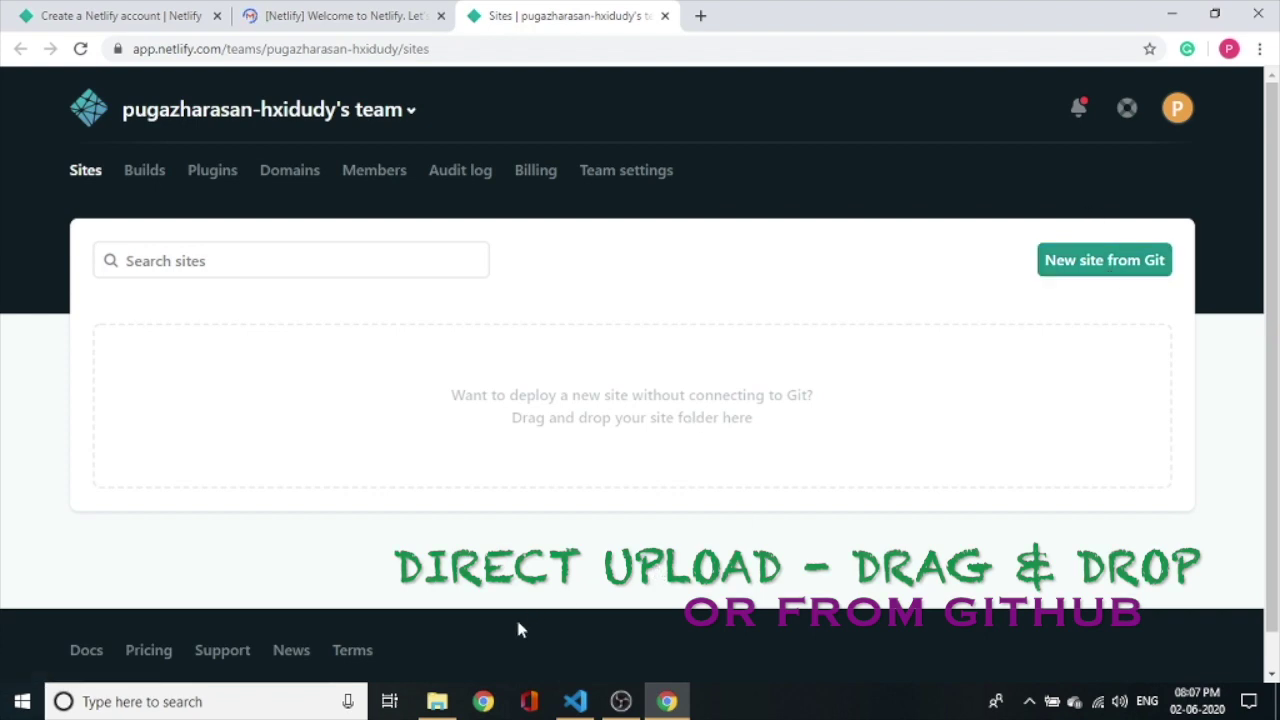
pyautogui.click(437, 701)
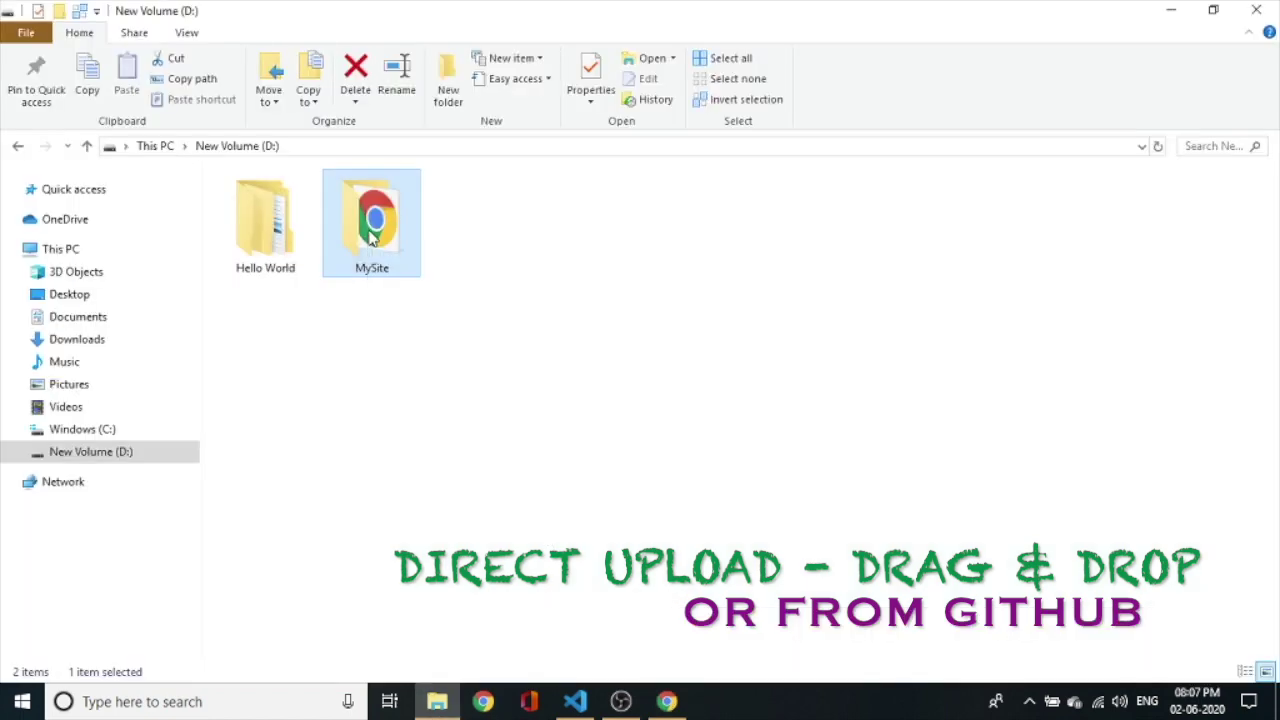
pyautogui.doubleClick(372, 240)
pyautogui.click(237, 146)
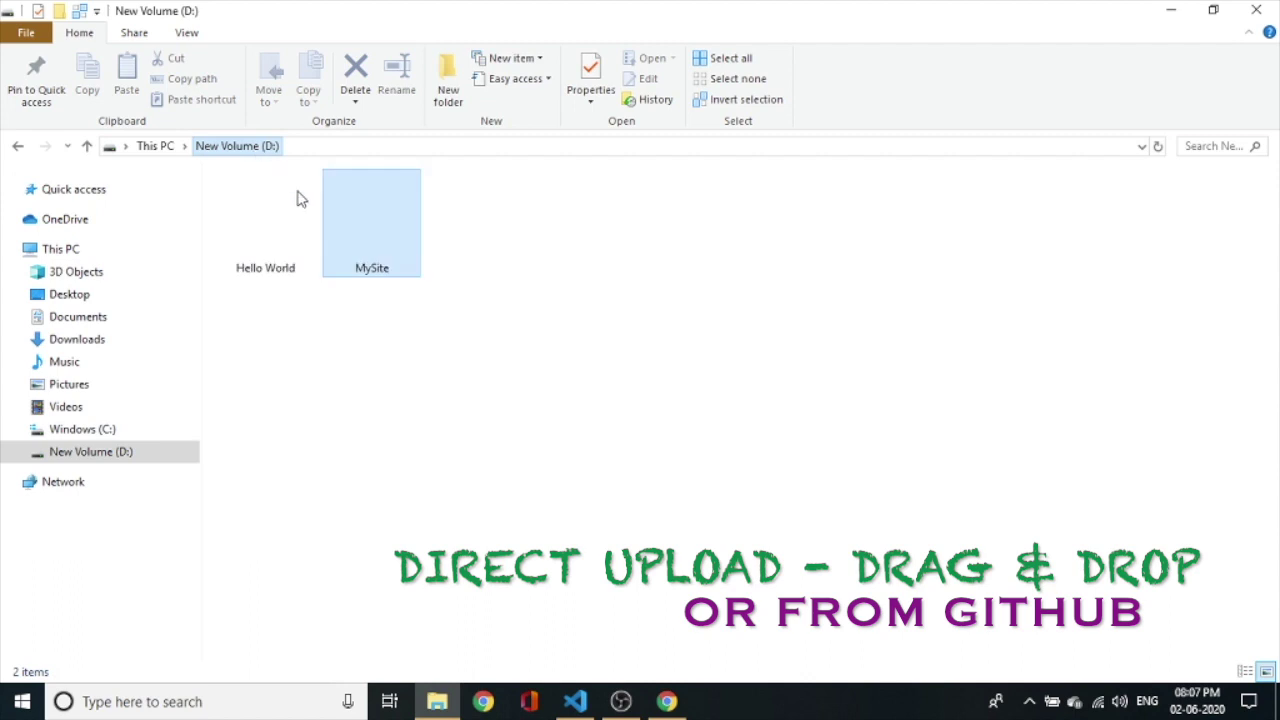
pyautogui.moveTo(372, 225); pyautogui.dragTo(651, 417)
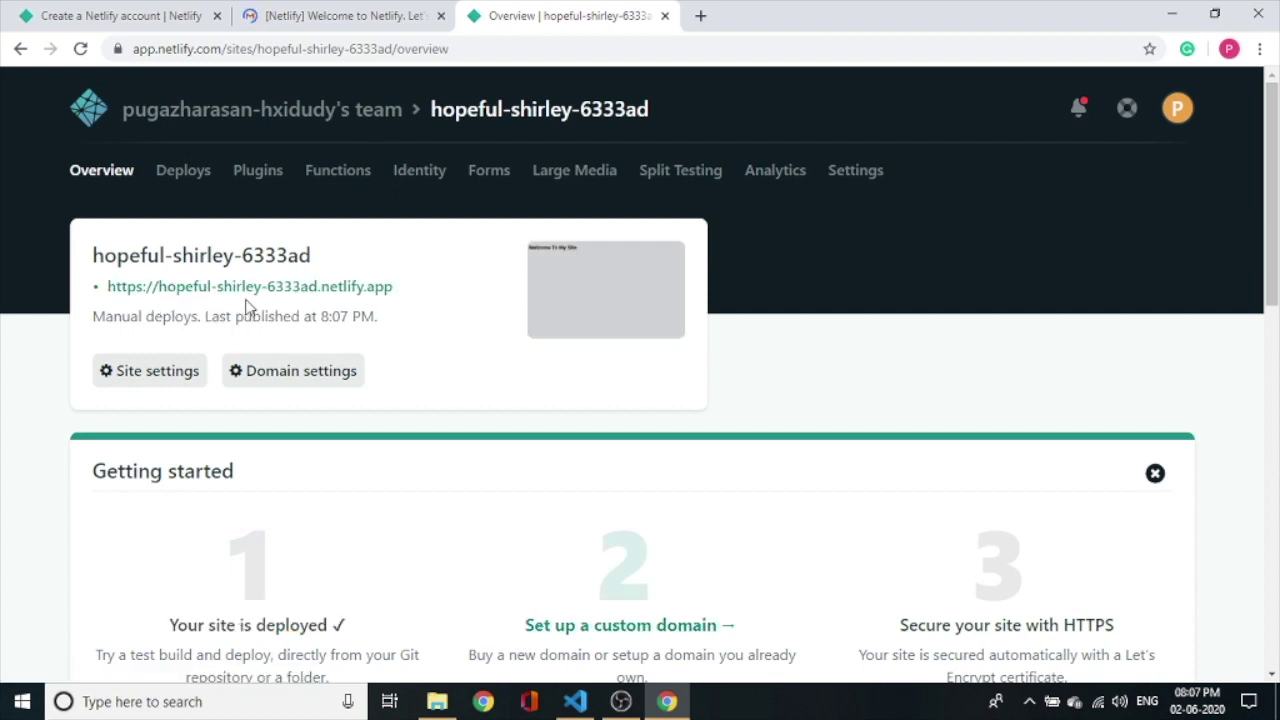
# Open the live hopeful-shirley-6333ad.netlify.app site, then return to the team's sites list.
pyautogui.click(196, 289)
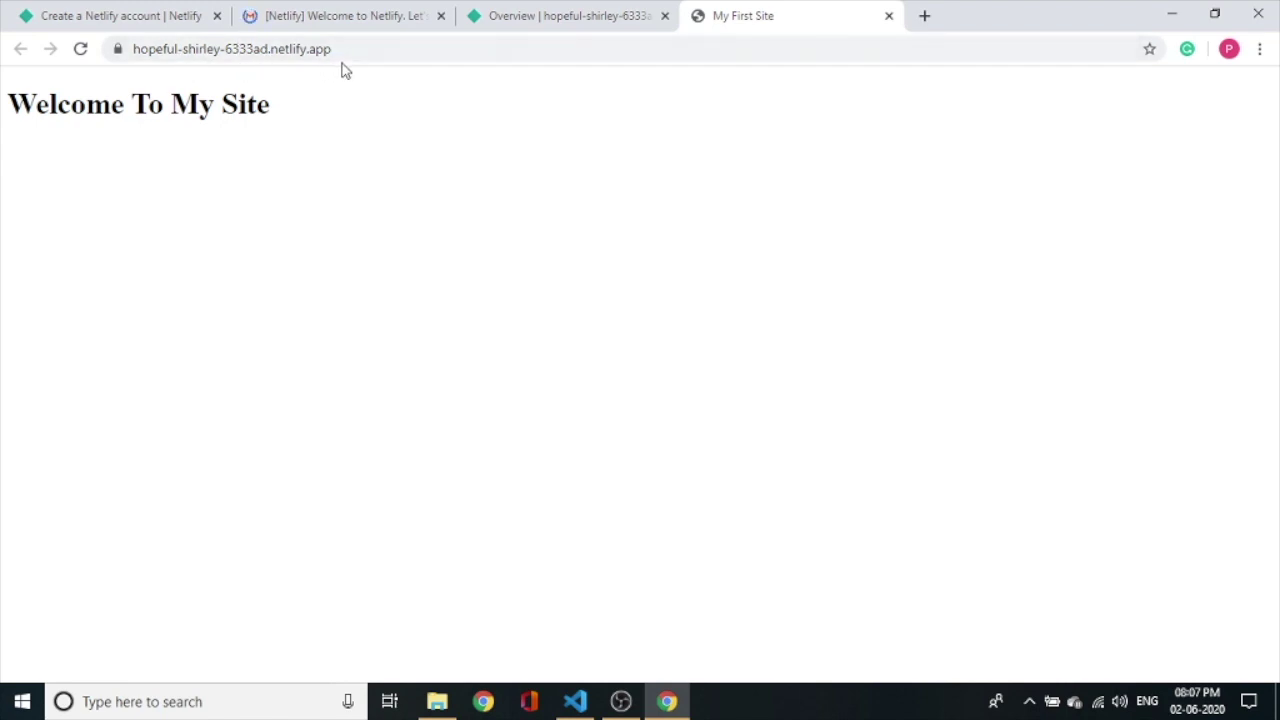
pyautogui.click(573, 9)
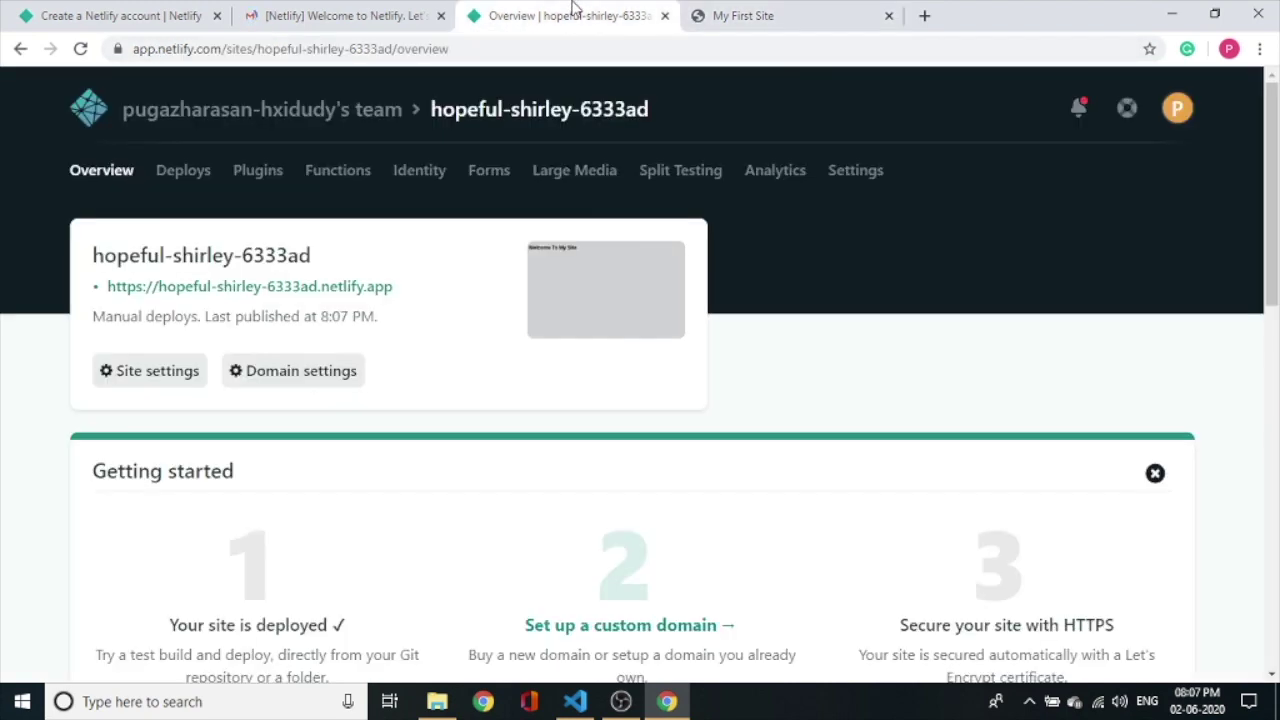
pyautogui.click(243, 112)
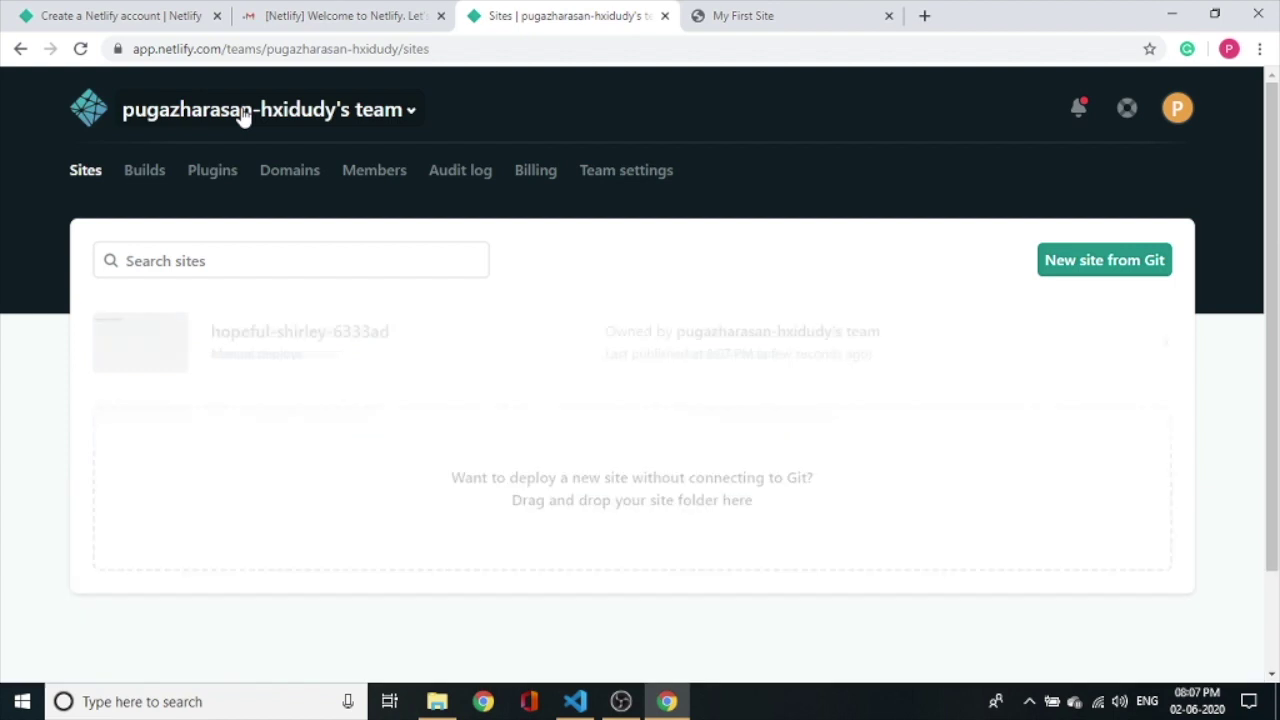
# Start a New site from Git and choose GitHub as the Git provider.
pyautogui.click(1066, 283)
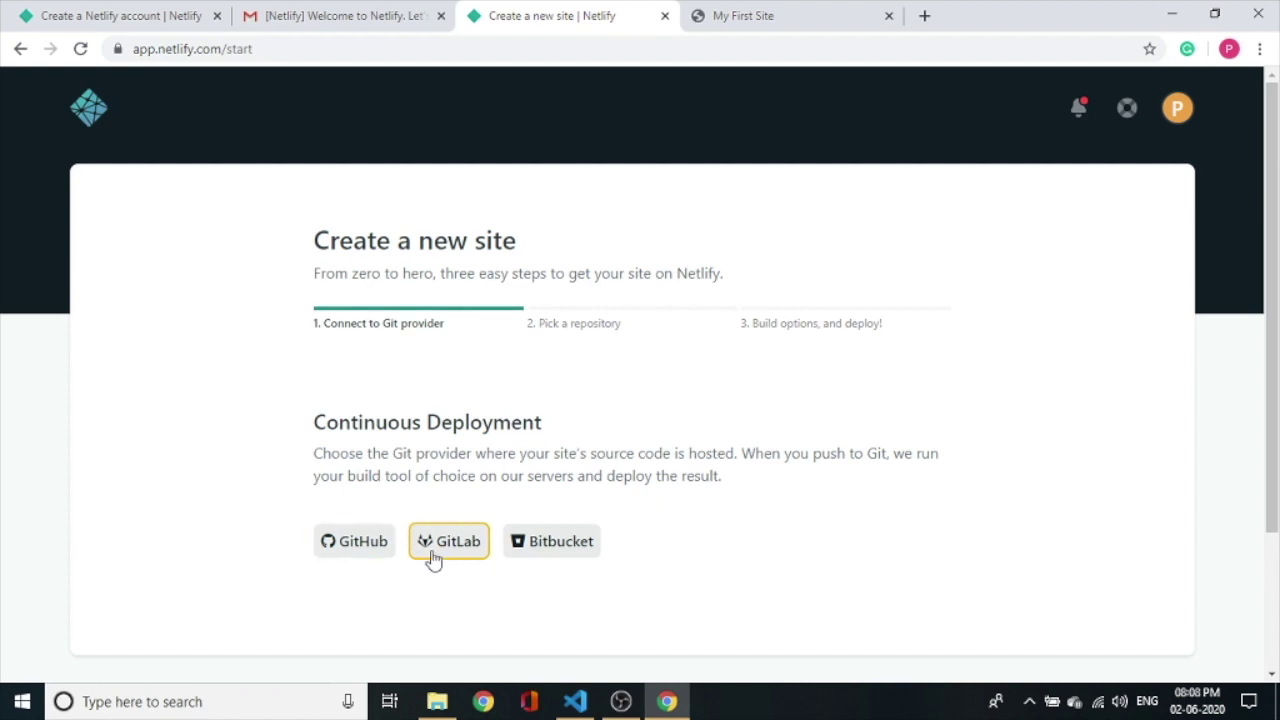
pyautogui.click(340, 548)
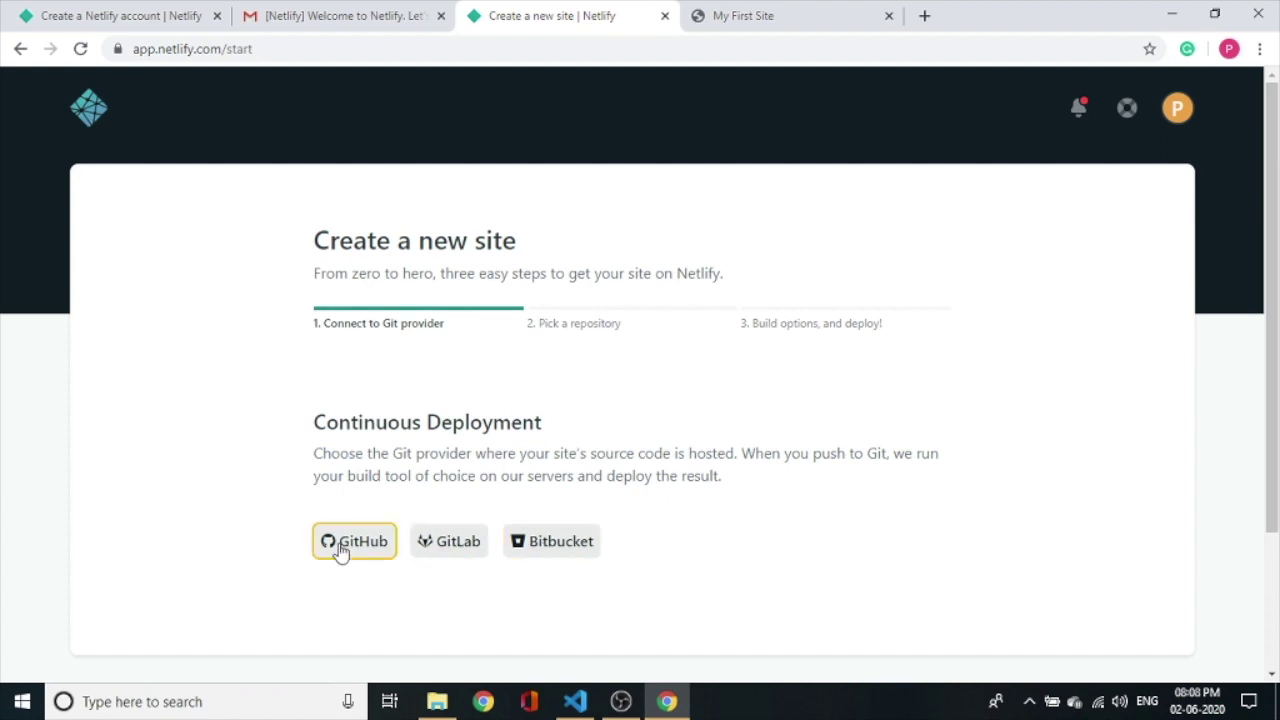
pyautogui.click(340, 550)
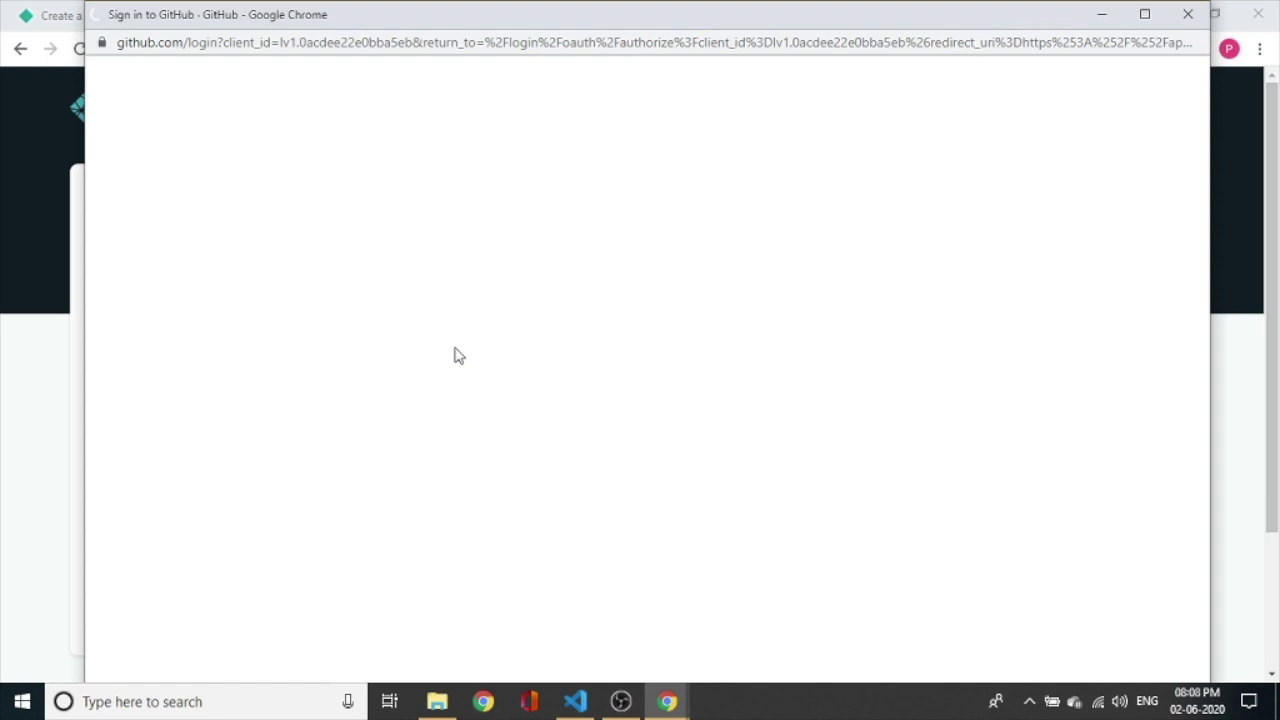
# Sign in to GitHub with the saved e-mail suggestion and the account password, retyping the password once.
pyautogui.write('pugaz')
pyautogui.press('Down')
pyautogui.press('Down')
pyautogui.press('Return')
pyautogui.press('Tab')
pyautogui.write('••••••••')
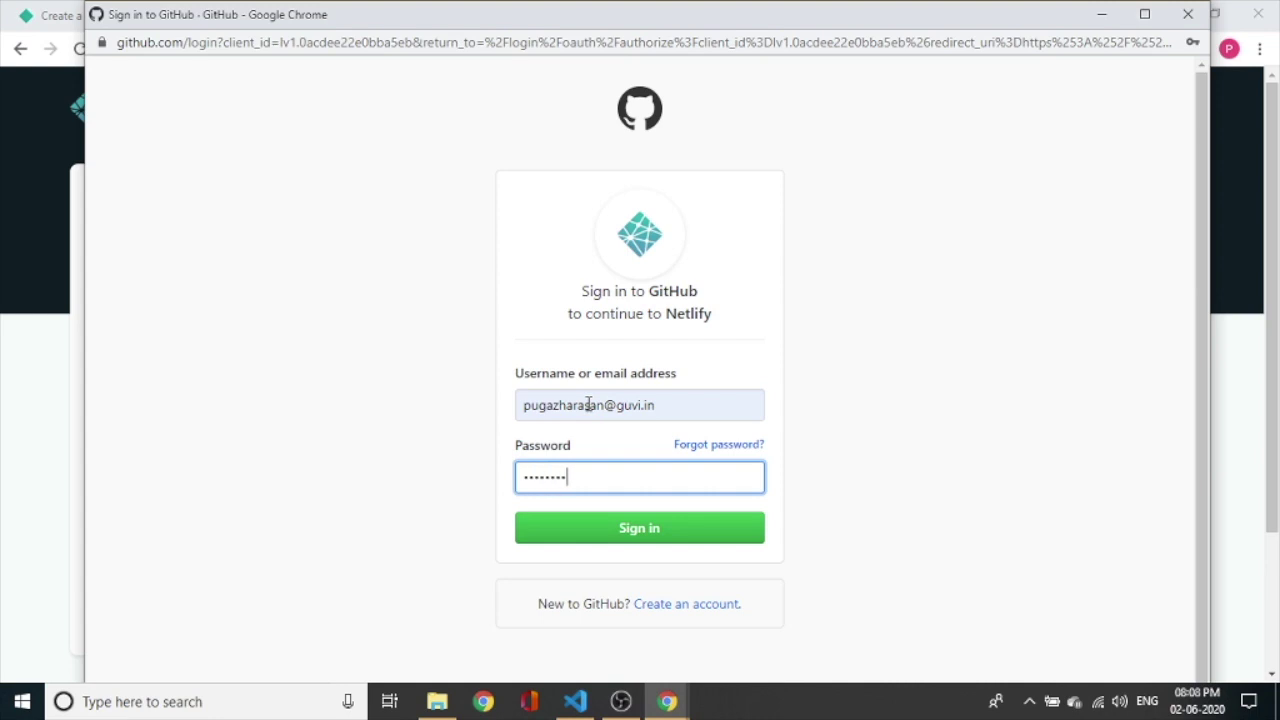
pyautogui.write('•••')
pyautogui.press('BackSpace')
pyautogui.press('BackSpace')
pyautogui.press('BackSpace')
pyautogui.press('BackSpace')
pyautogui.press('BackSpace')
pyautogui.press('BackSpace')
pyautogui.press('BackSpace')
pyautogui.press('BackSpace')
pyautogui.press('BackSpace')
pyautogui.write('************')
pyautogui.press('Return')
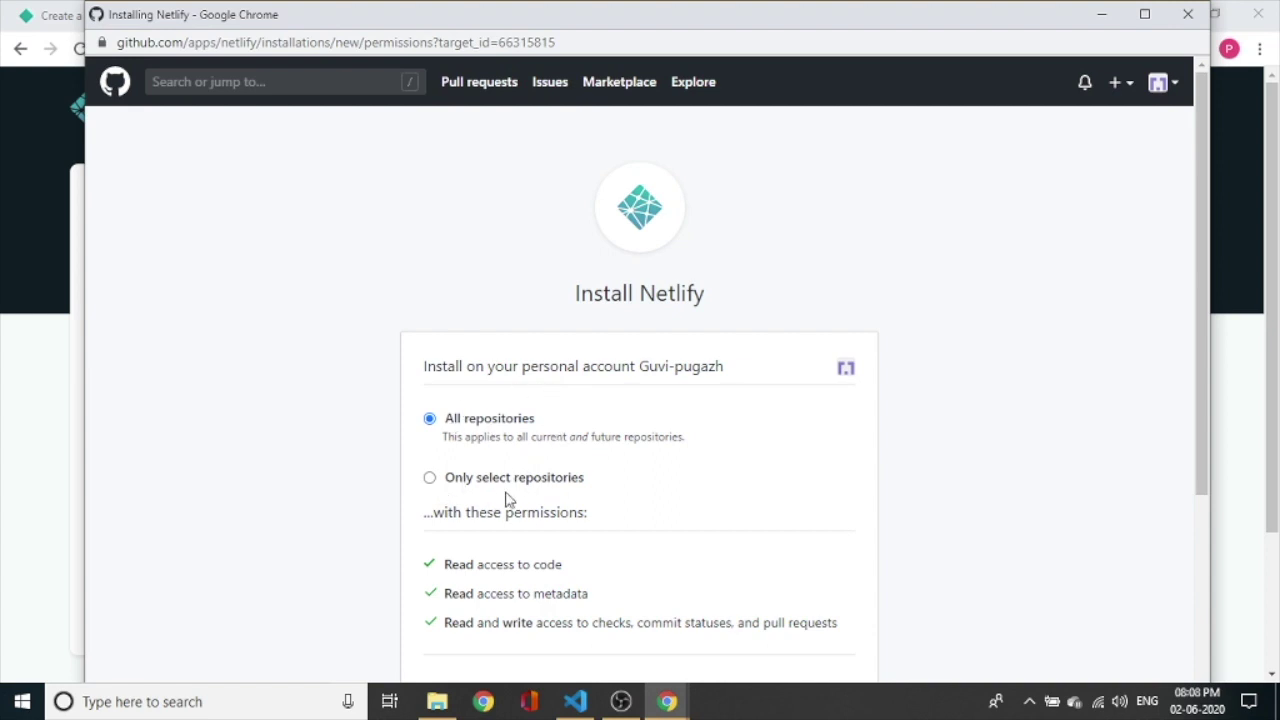
# Install Netlify on GitHub with All repositories access and close the popup.
pyautogui.scroll(-2, 563, 503)
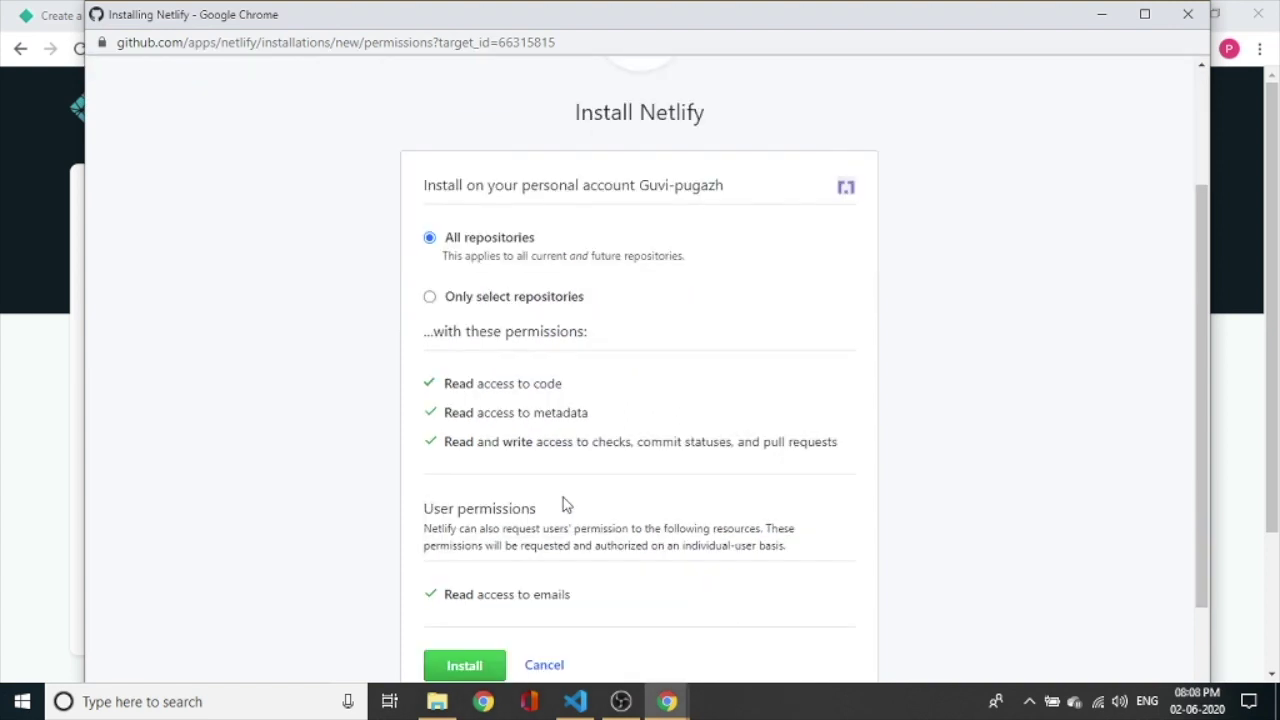
pyautogui.scroll(-2, 526, 489)
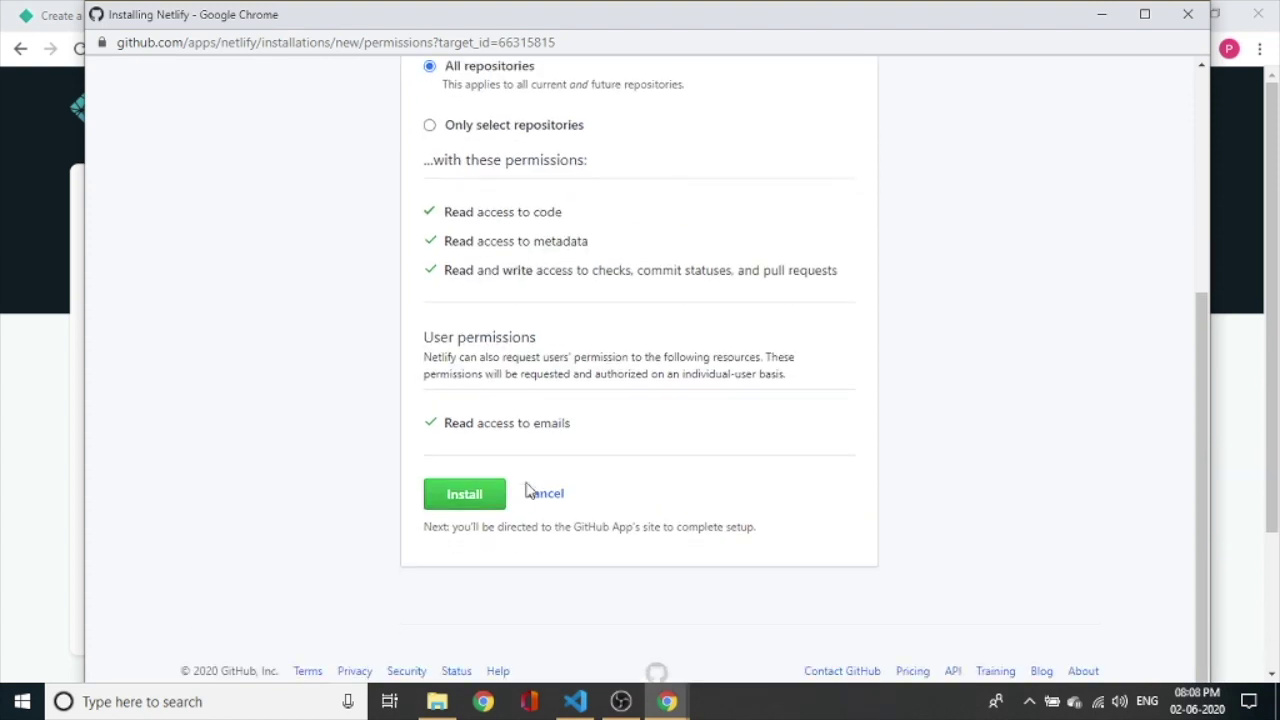
pyautogui.click(479, 500)
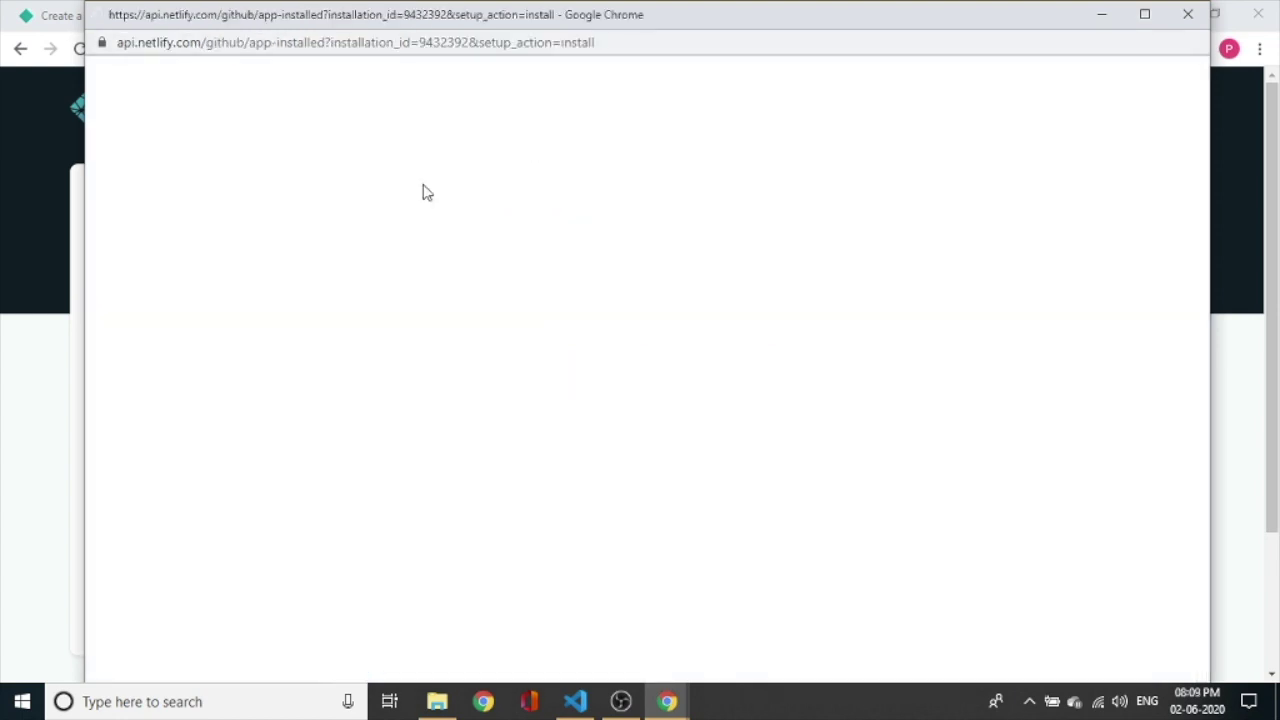
pyautogui.click(1187, 25)
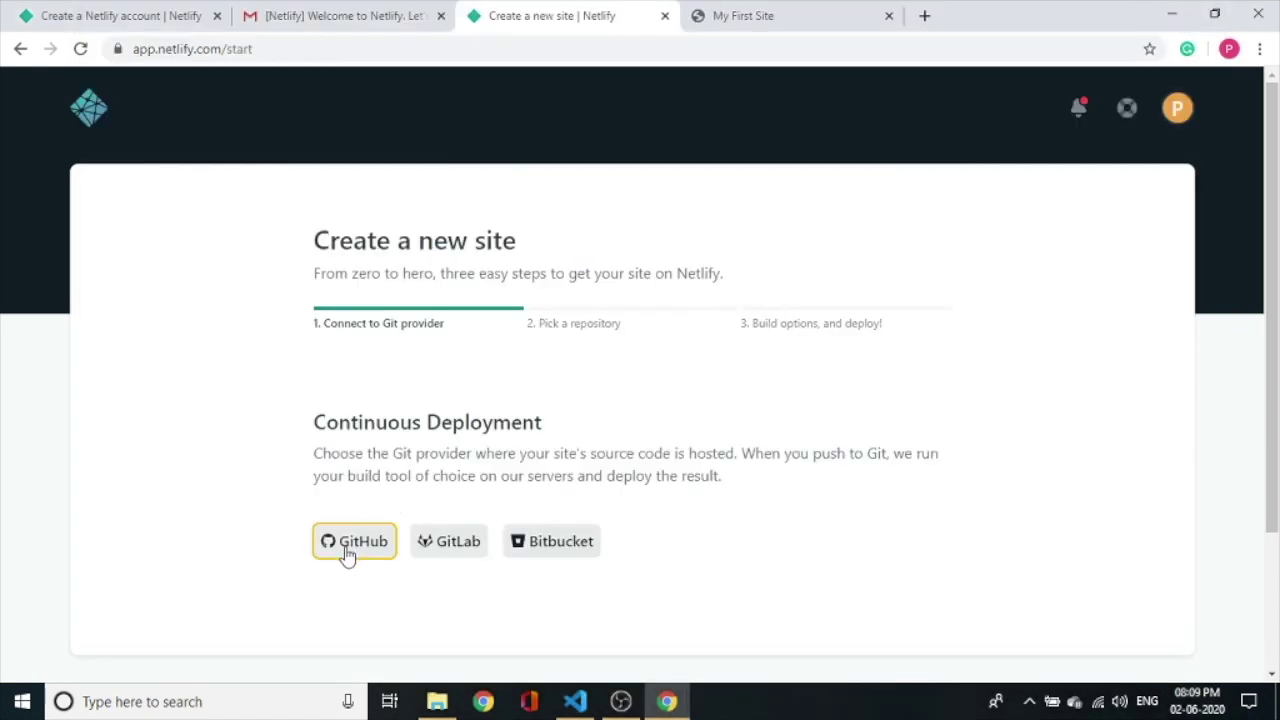